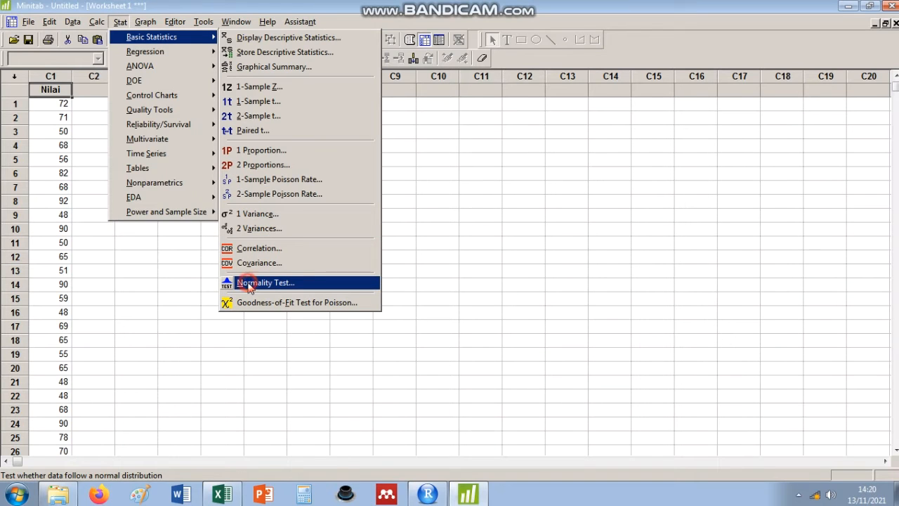
Step: Run a Normality Test on the Nilai variable using the Anderson-Darling method, and minimize the probability plot after viewing it
{"action": "left_click", "coordinate": [250, 284]}
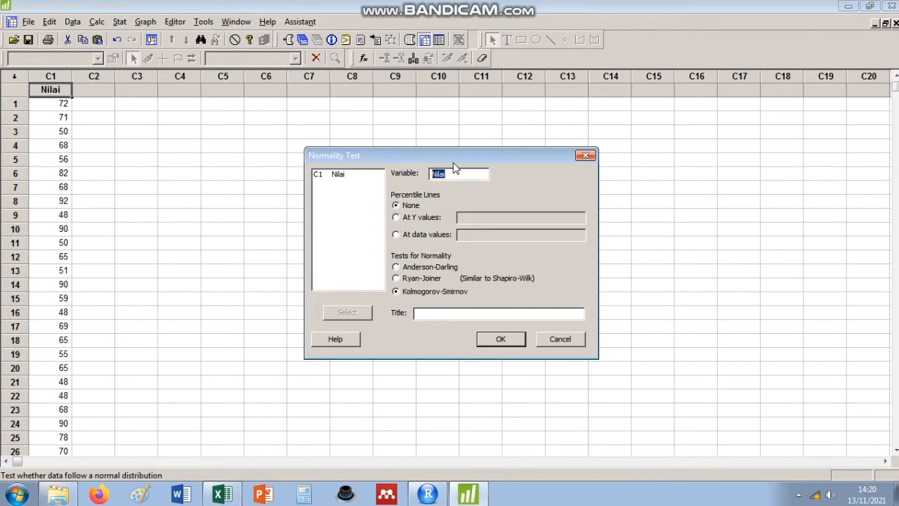
{"action": "key", "text": "BackSpace"}
{"action": "double_click", "coordinate": [335, 176]}
{"action": "left_click", "coordinate": [408, 268]}
{"action": "left_click", "coordinate": [499, 340]}
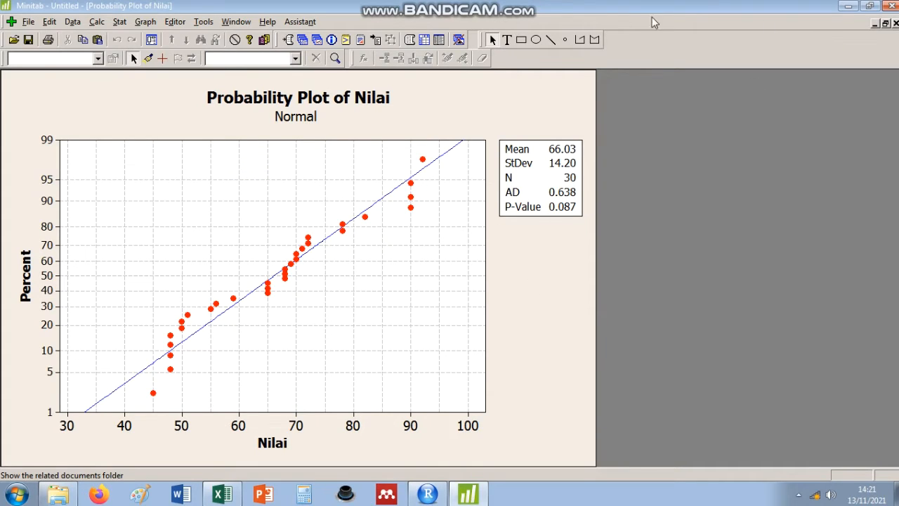
{"action": "left_click", "coordinate": [874, 24]}
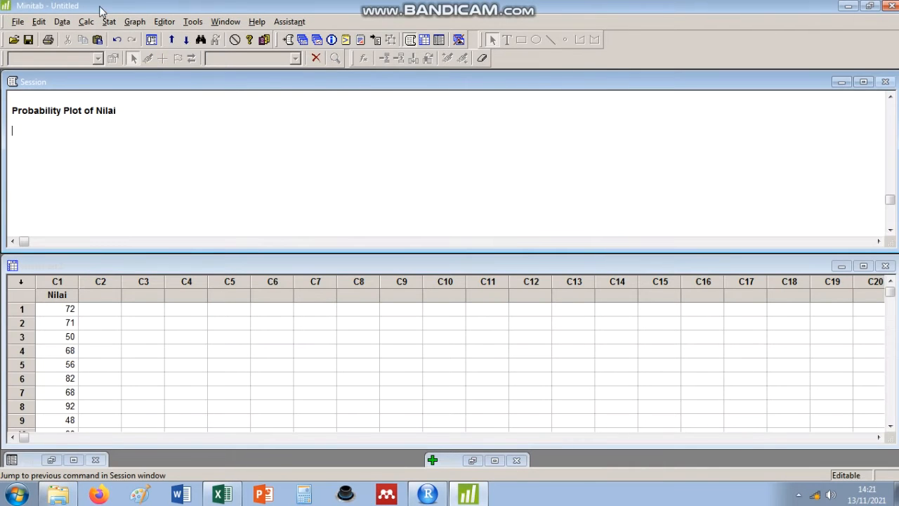
Step: Run the Ryan-Joiner normality test on Nilai, view its probability plot maximized, and minimize it
{"action": "left_click", "coordinate": [109, 22]}
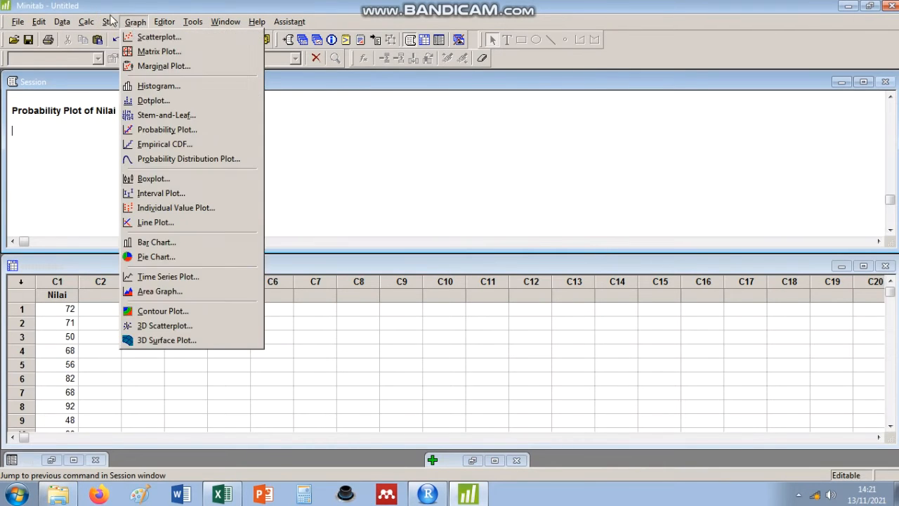
{"action": "mouse_move", "coordinate": [112, 37]}
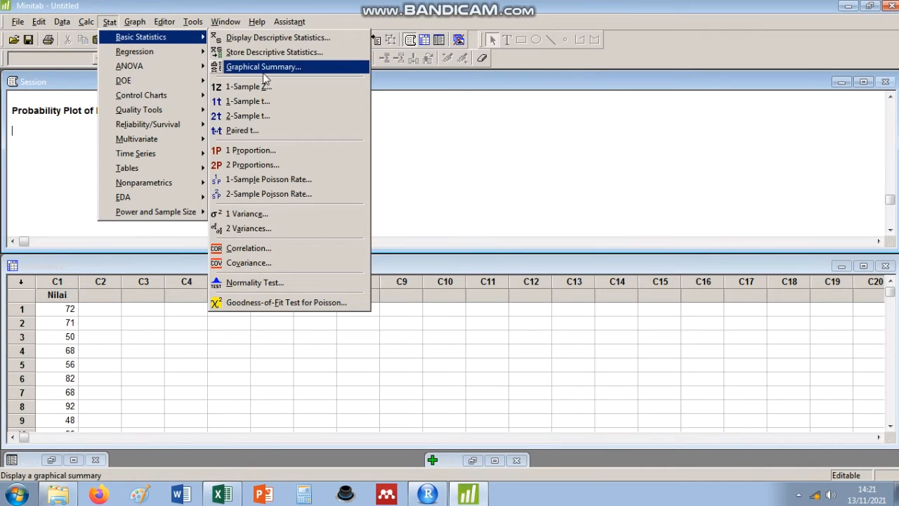
{"action": "left_click", "coordinate": [253, 282]}
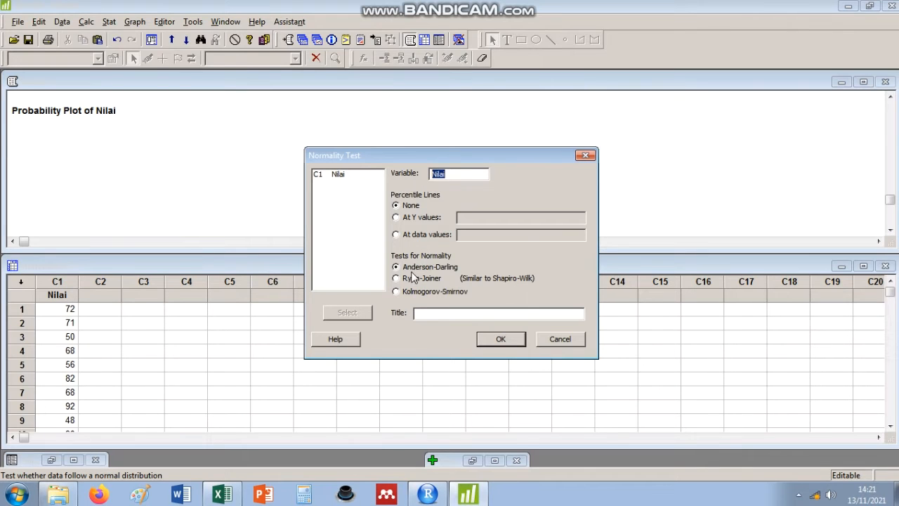
{"action": "left_click", "coordinate": [410, 279]}
{"action": "left_click", "coordinate": [500, 339]}
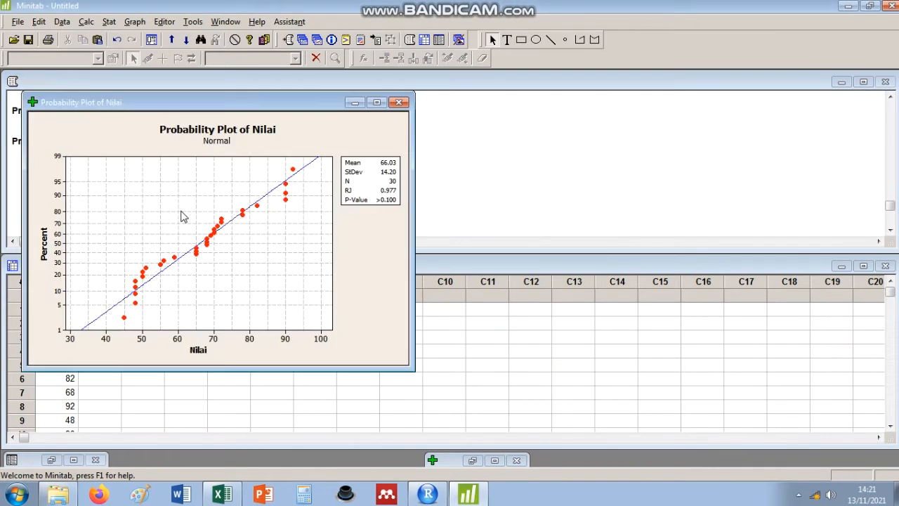
{"action": "left_click", "coordinate": [381, 105]}
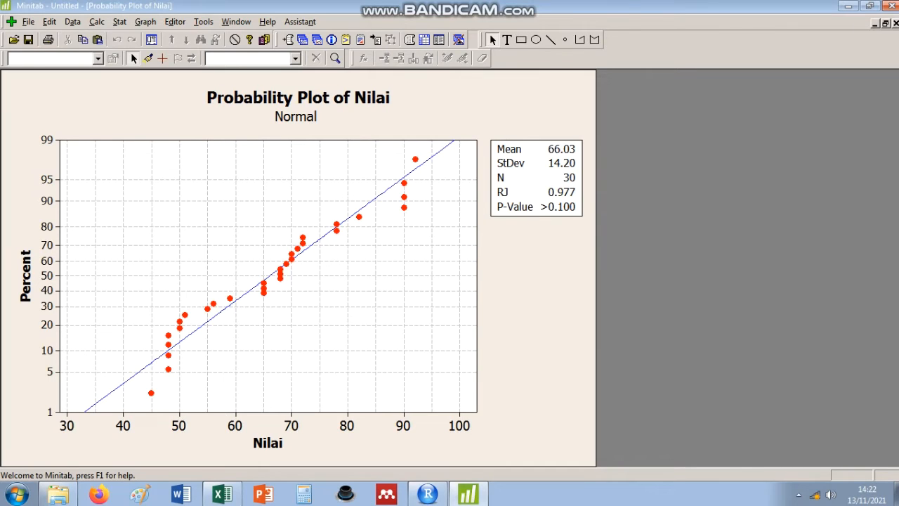
{"action": "left_click", "coordinate": [874, 23]}
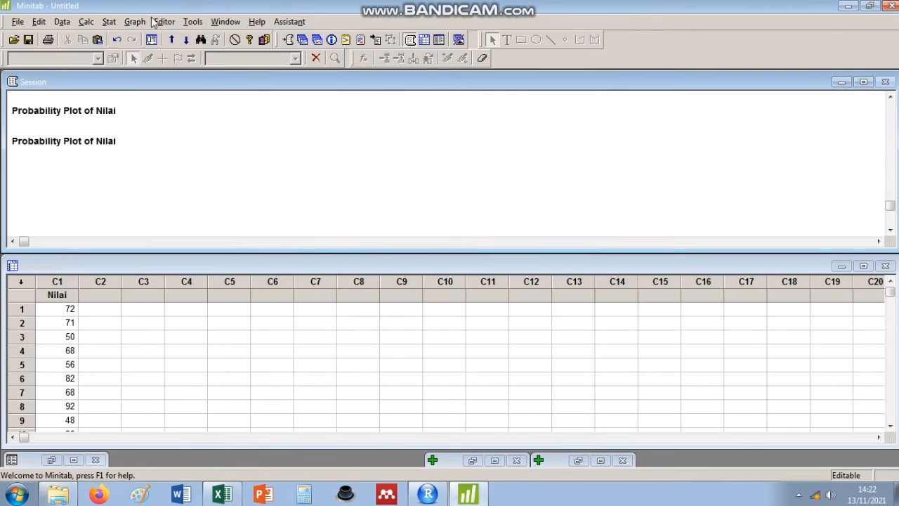
Step: Run the Kolmogorov-Smirnov normality test on Nilai and maximize its probability plot
{"action": "left_click", "coordinate": [109, 21]}
{"action": "mouse_move", "coordinate": [135, 21]}
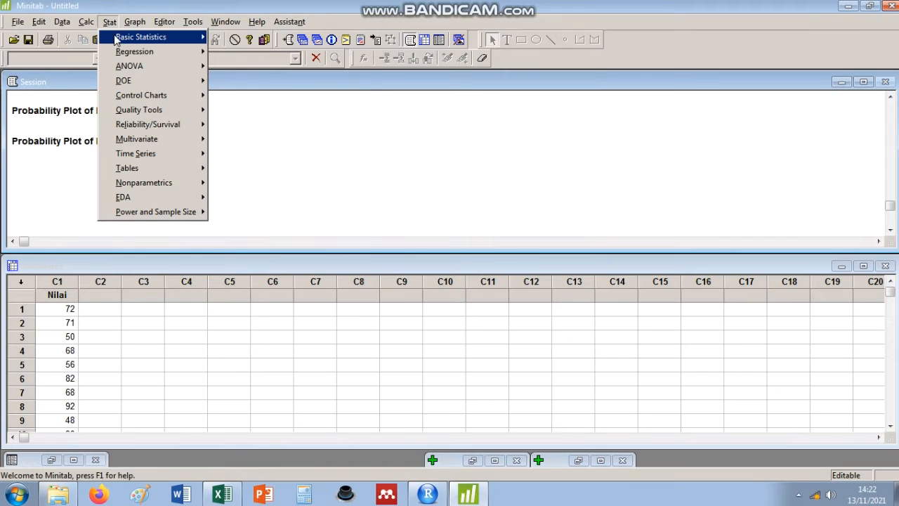
{"action": "mouse_move", "coordinate": [117, 39]}
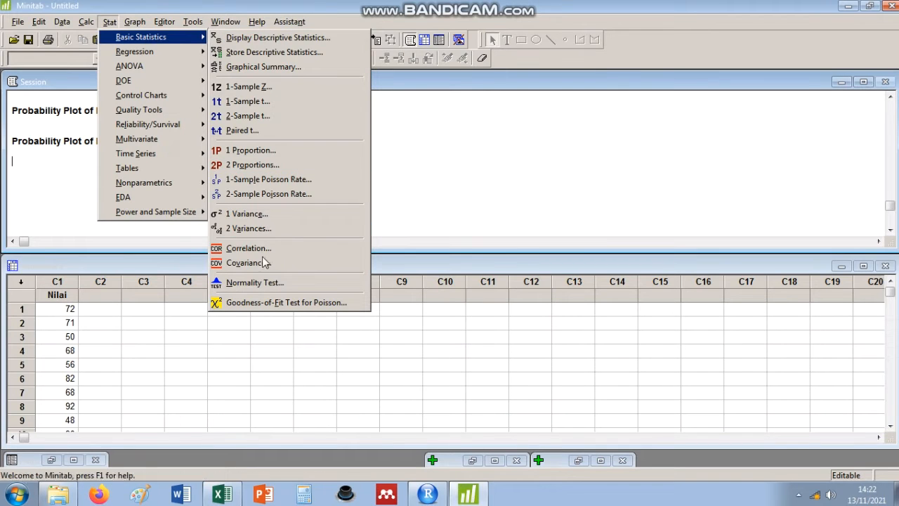
{"action": "left_click", "coordinate": [262, 282]}
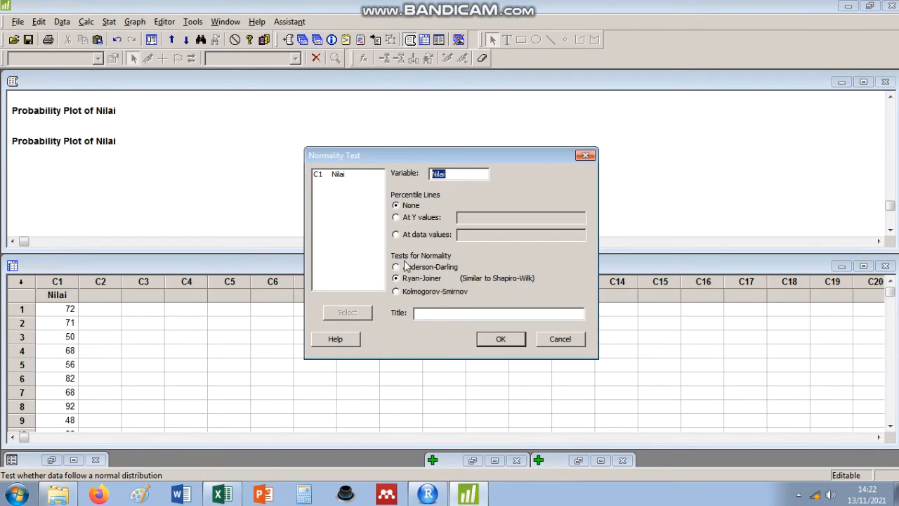
{"action": "left_click", "coordinate": [403, 293]}
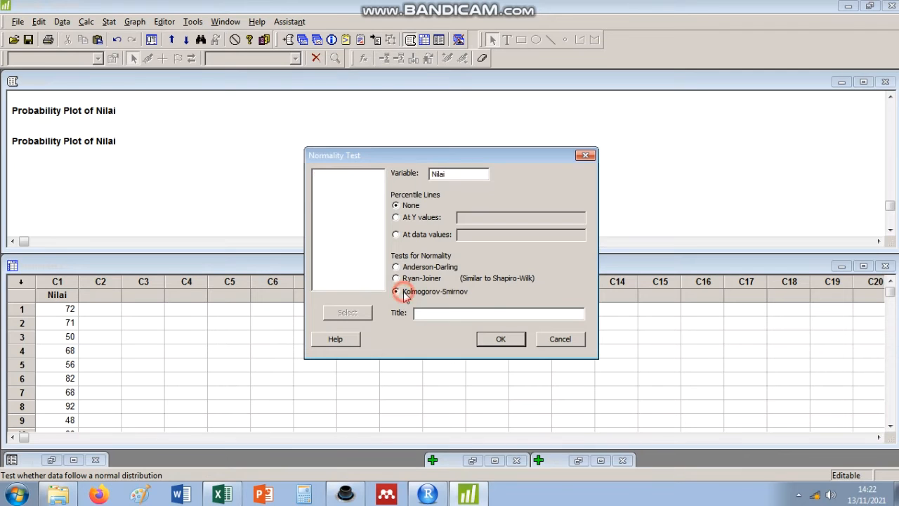
{"action": "left_click", "coordinate": [508, 340]}
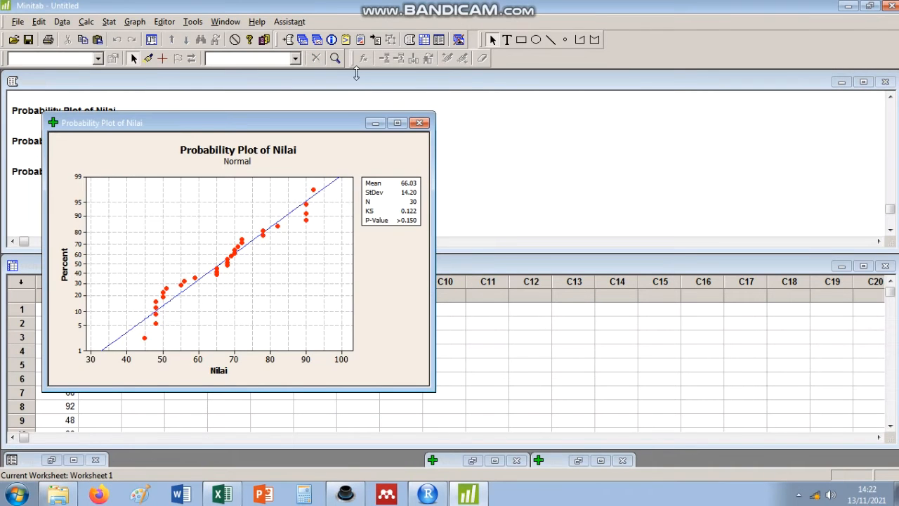
{"action": "left_click", "coordinate": [398, 124]}
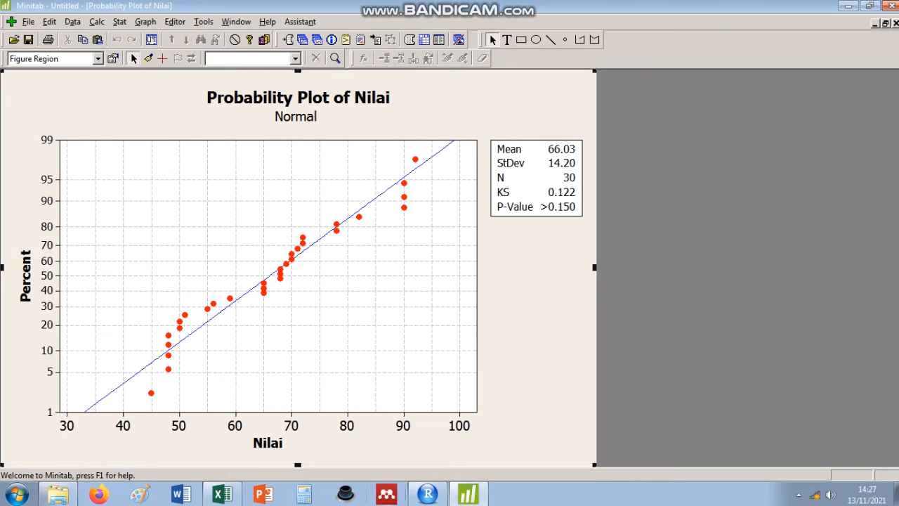
Step: Switch to RStudio and run the statement in the untitled script that defines the Nilai data vector
{"action": "left_click", "coordinate": [430, 493]}
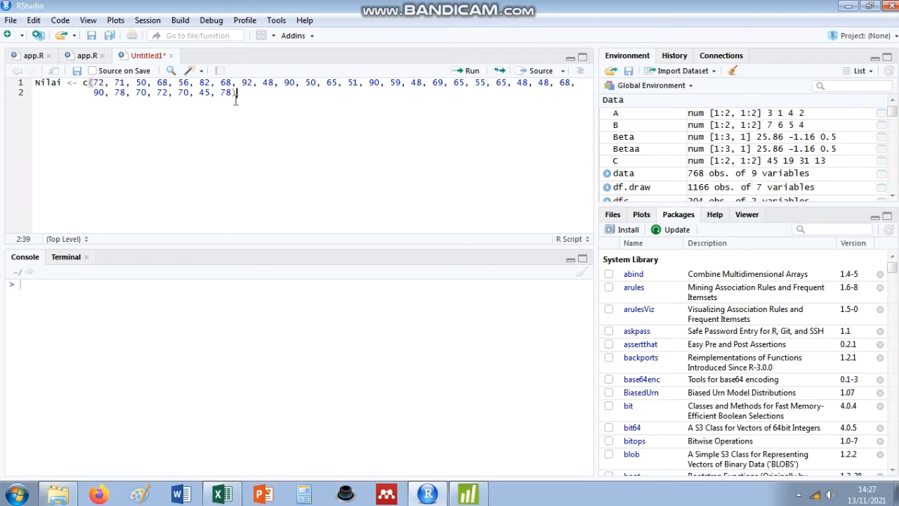
{"action": "left_click_drag", "start_coordinate": [241, 94], "coordinate": [93, 83]}
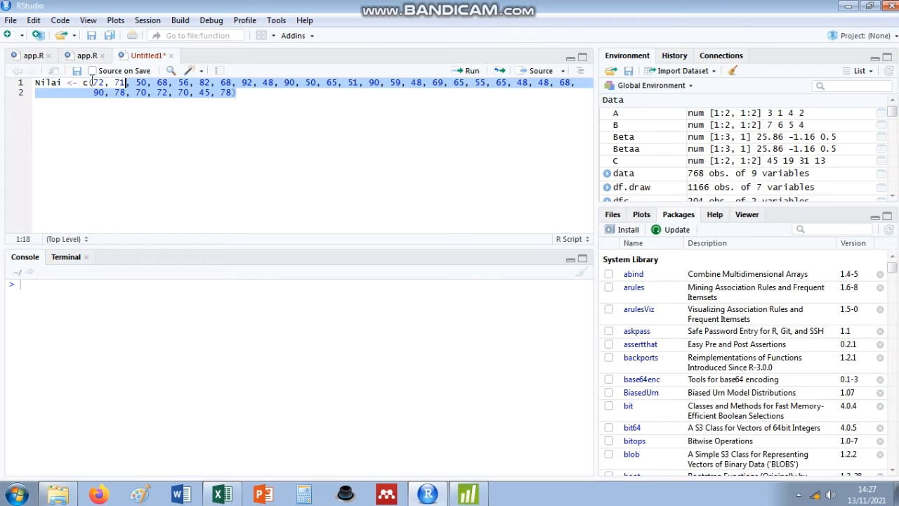
{"action": "left_click", "coordinate": [93, 82]}
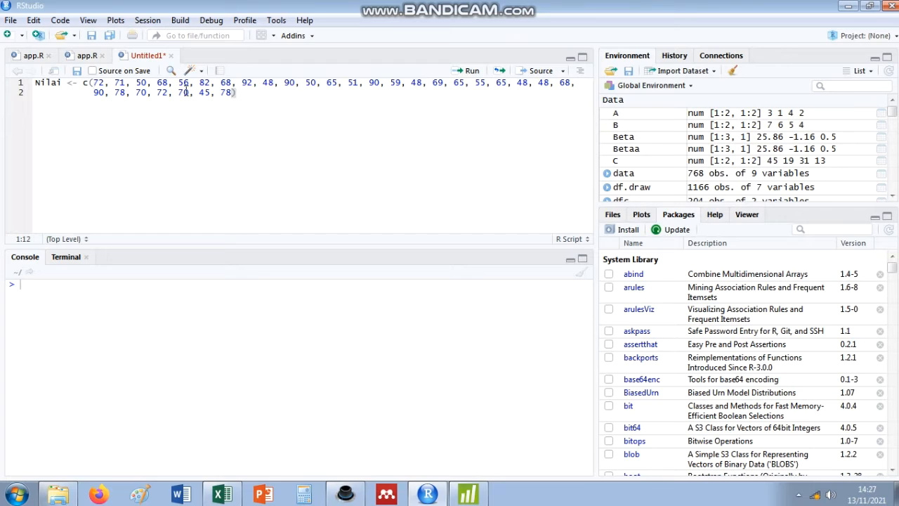
{"action": "left_click", "coordinate": [109, 84]}
{"action": "left_click", "coordinate": [473, 73]}
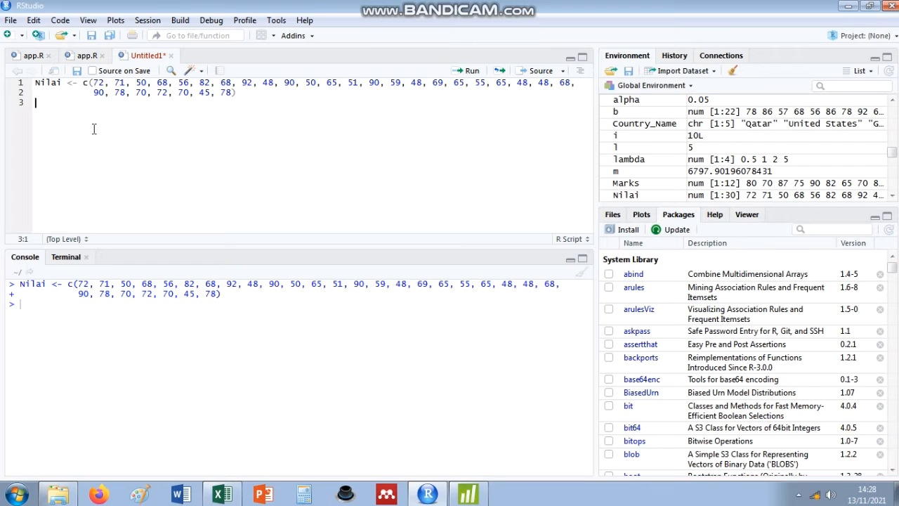
Step: Add the line shapiro.test(Nilai) below the data vector and run it to perform the Shapiro-Wilk test
{"action": "type", "text": "shapiro."}
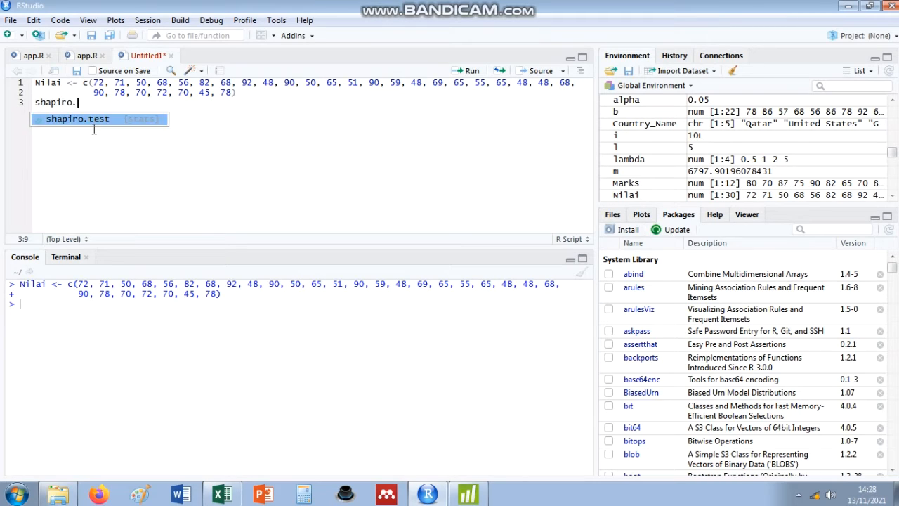
{"action": "type", "text": "test(Nila"}
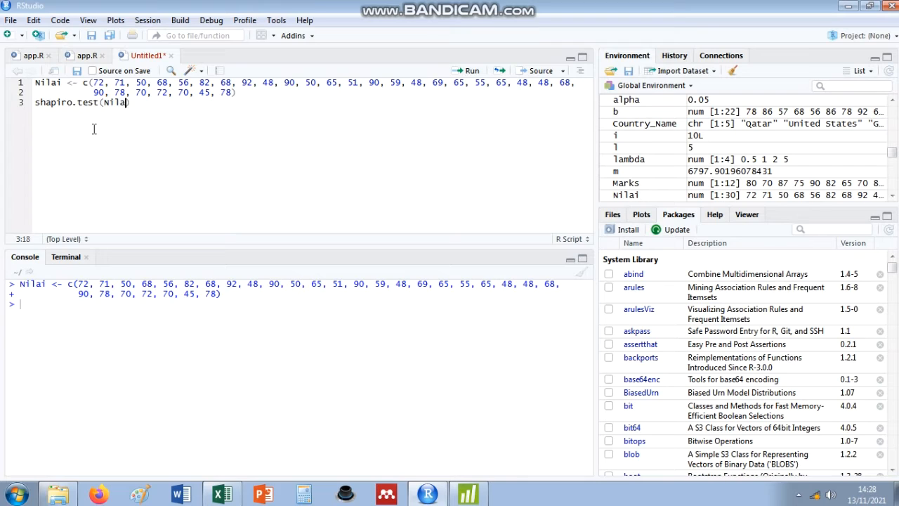
{"action": "type", "text": "i"}
{"action": "left_click", "coordinate": [472, 71]}
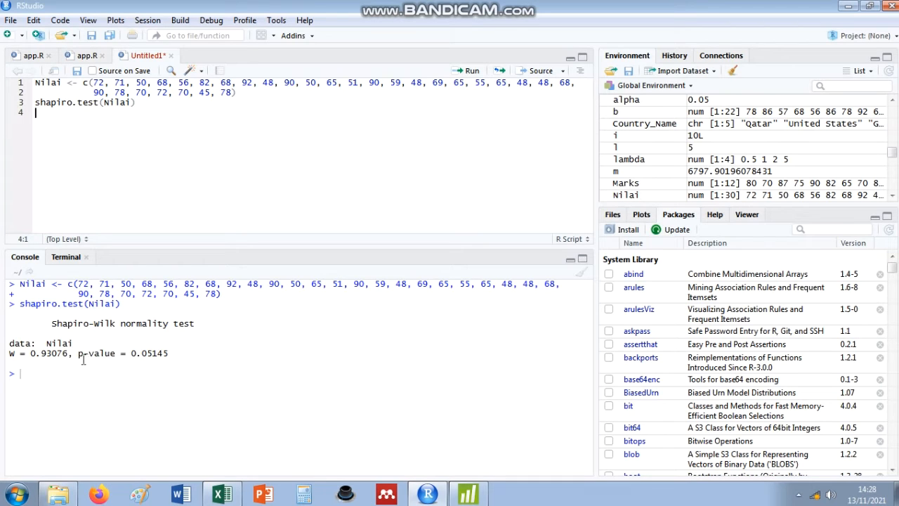
{"action": "left_click", "coordinate": [161, 358]}
Step: Add the line ks.test(Nilai,ecdf(Nilai)) on line 4 and run it to perform the Kolmogorov-Smirnov test
{"action": "left_click", "coordinate": [41, 112]}
{"action": "left_click", "coordinate": [41, 113]}
{"action": "type", "text": "ks"}
{"action": "type", "text": ".test"}
{"action": "type", "text": "(Nil"}
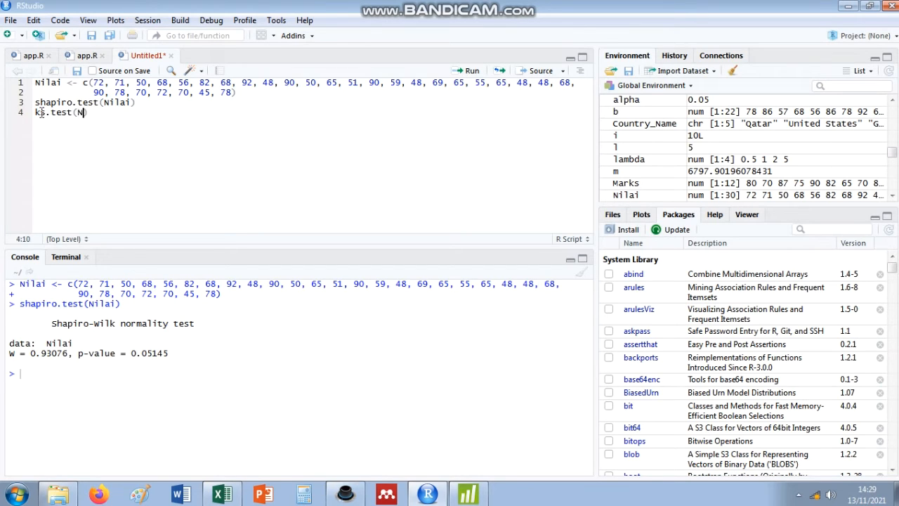
{"action": "type", "text": "ai"}
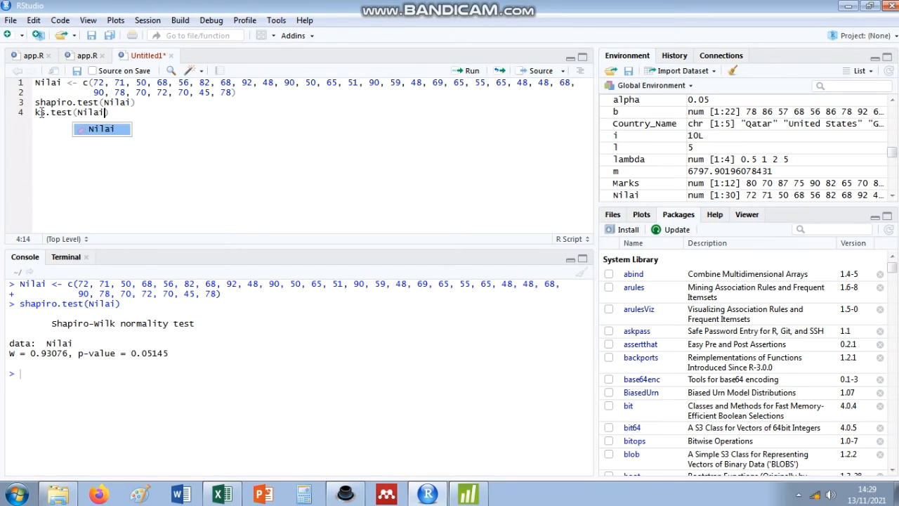
{"action": "type", "text": ",ec"}
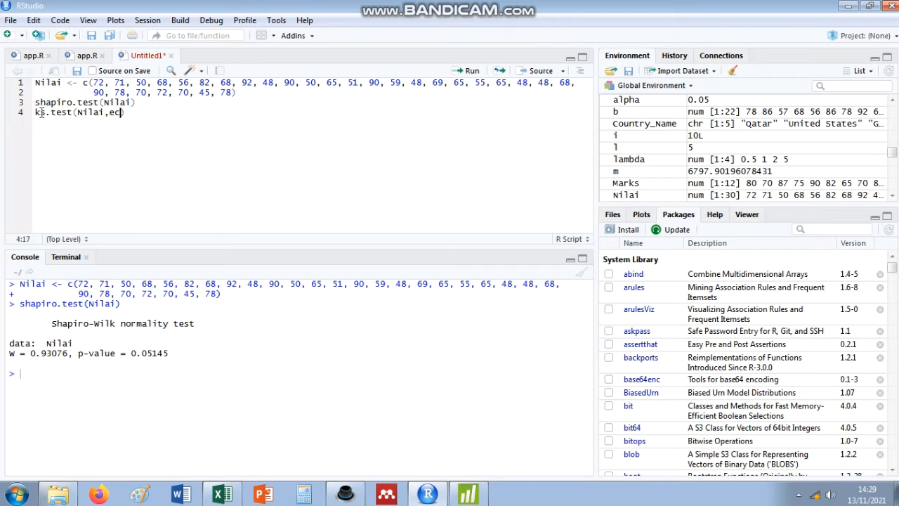
{"action": "type", "text": "df(Nilai"}
{"action": "left_click", "coordinate": [457, 73]}
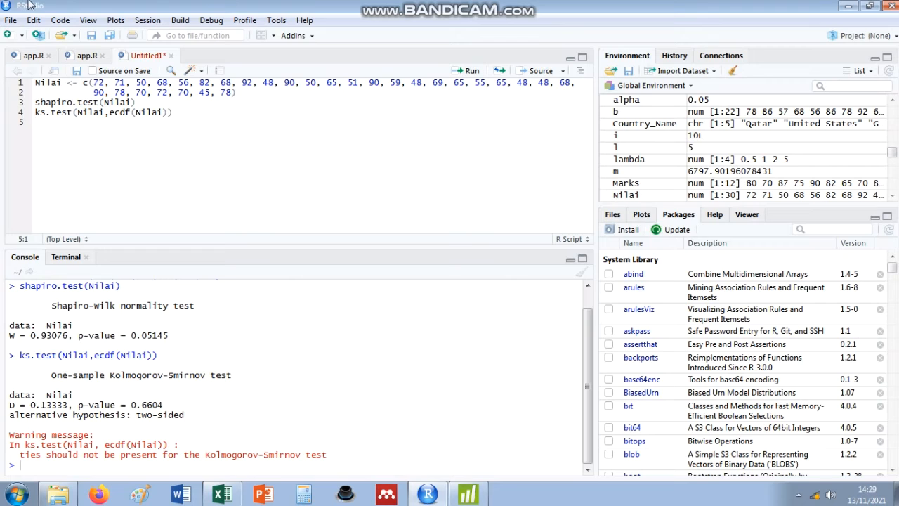
Step: Examine the ui, server and shinyApp sections of the "Uji Normalitas Data Iris" app.R script in an enlarged editor
{"action": "left_click", "coordinate": [85, 58]}
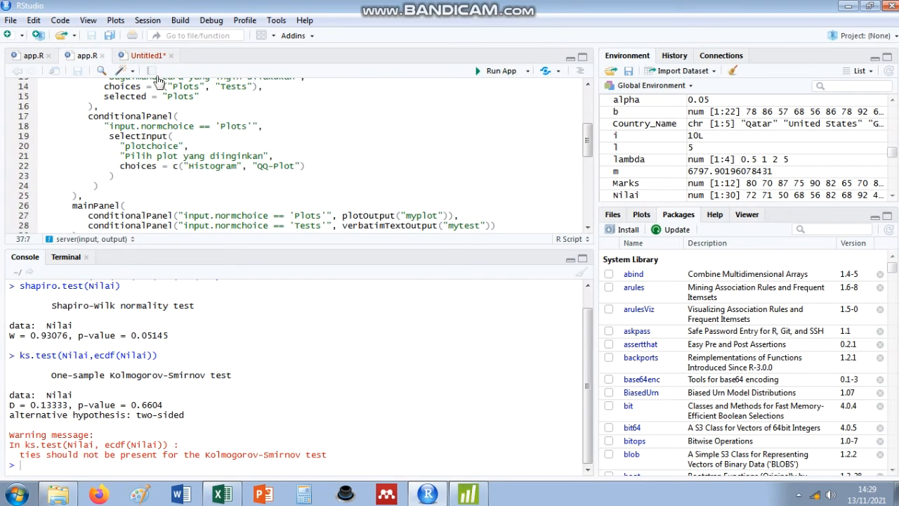
{"action": "left_click_drag", "start_coordinate": [588, 146], "coordinate": [589, 107]}
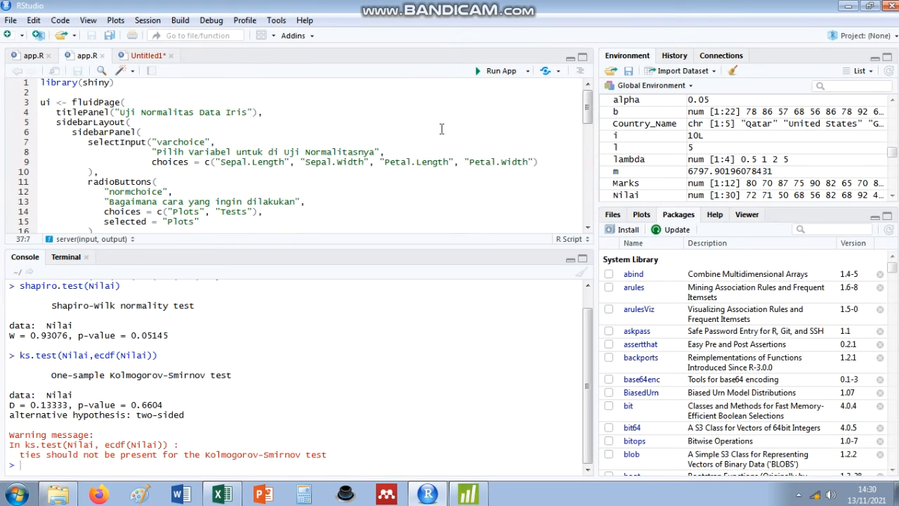
{"action": "left_click", "coordinate": [582, 61]}
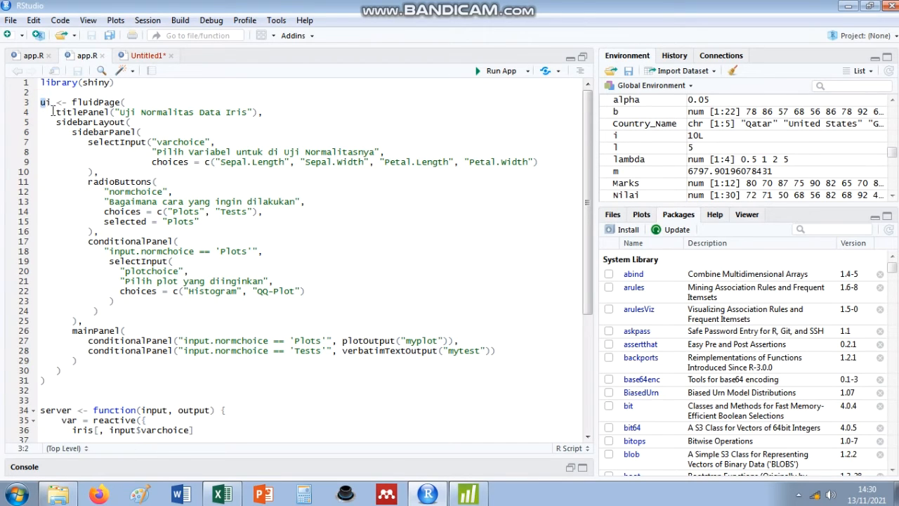
{"action": "left_click_drag", "start_coordinate": [40, 102], "coordinate": [51, 112]}
{"action": "left_click_drag", "start_coordinate": [40, 410], "coordinate": [71, 411]}
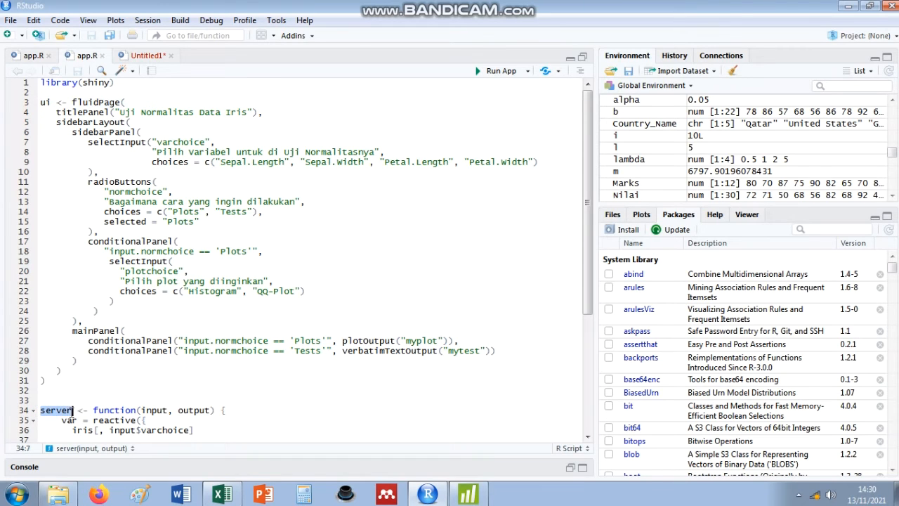
{"action": "left_click", "coordinate": [589, 240]}
{"action": "scroll", "coordinate": [593, 334], "scroll_direction": "down", "scroll_amount": 5}
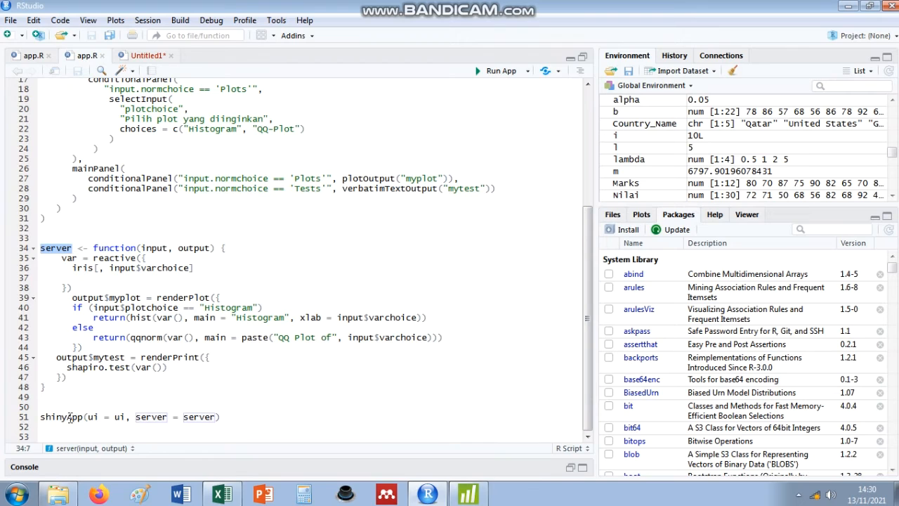
{"action": "left_click_drag", "start_coordinate": [40, 417], "coordinate": [80, 417]}
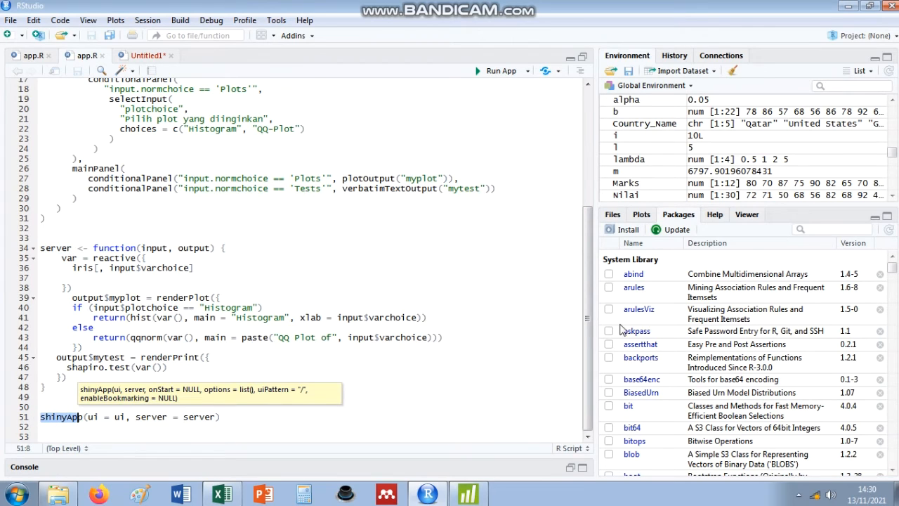
{"action": "scroll", "coordinate": [592, 330], "scroll_direction": "up", "scroll_amount": 5}
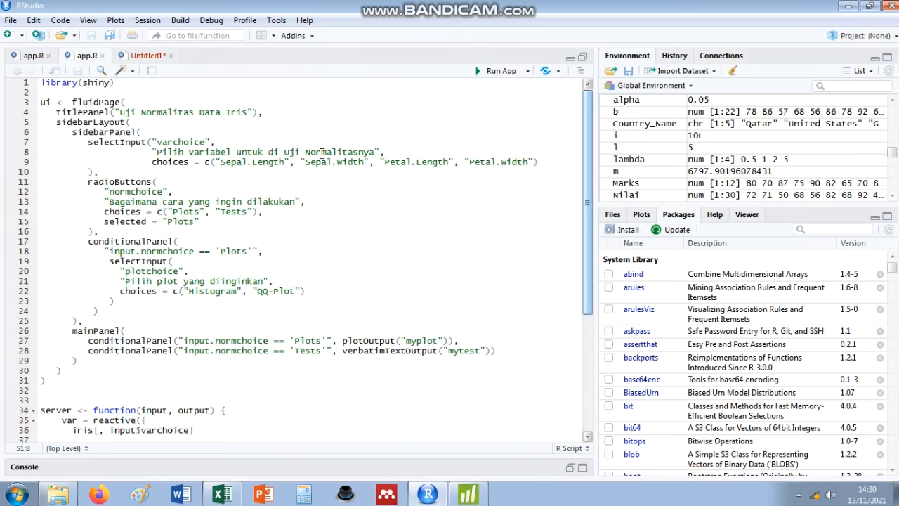
{"action": "left_click", "coordinate": [66, 123]}
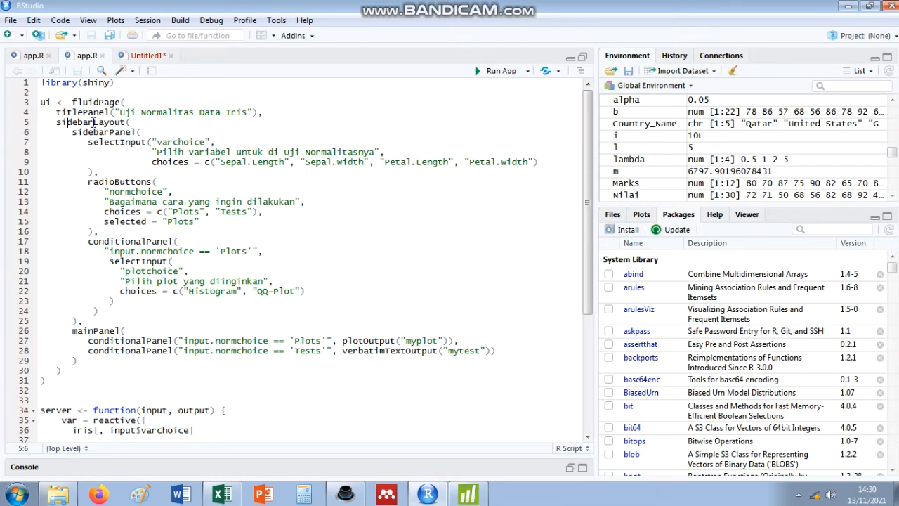
{"action": "mouse_move", "coordinate": [93, 123]}
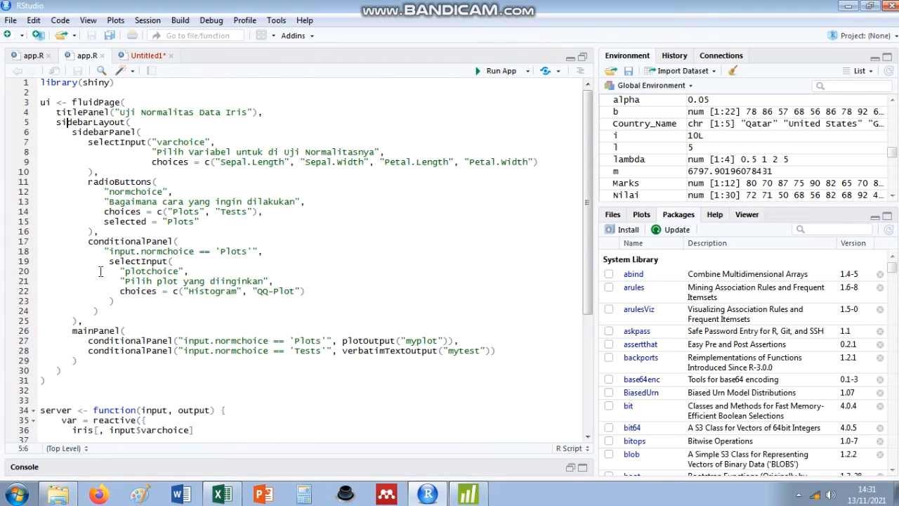
Step: Review the app.R code by highlighting the fluidPage block, the server function with its shapiro.test call, and the shinyApp call
{"action": "mouse_move", "coordinate": [100, 272]}
{"action": "left_click_drag", "start_coordinate": [42, 105], "coordinate": [57, 385]}
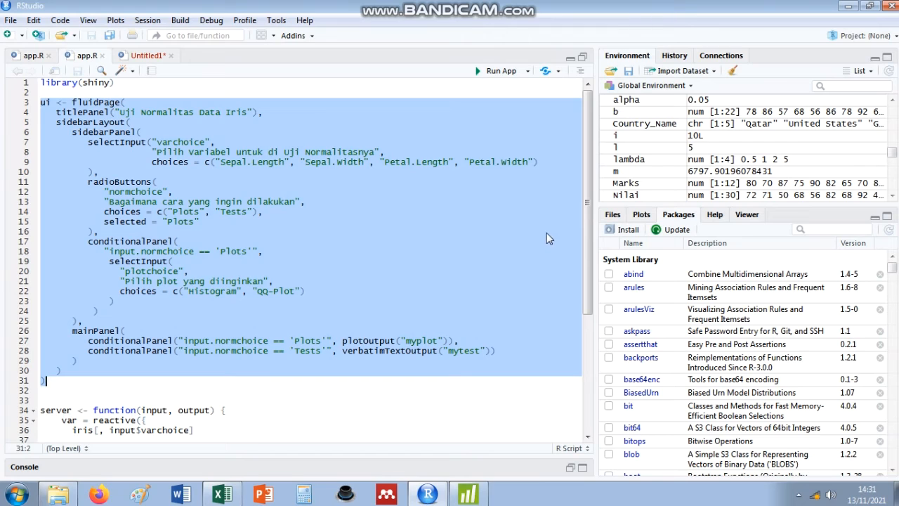
{"action": "left_click_drag", "start_coordinate": [588, 251], "coordinate": [588, 367]}
{"action": "left_click", "coordinate": [169, 277]}
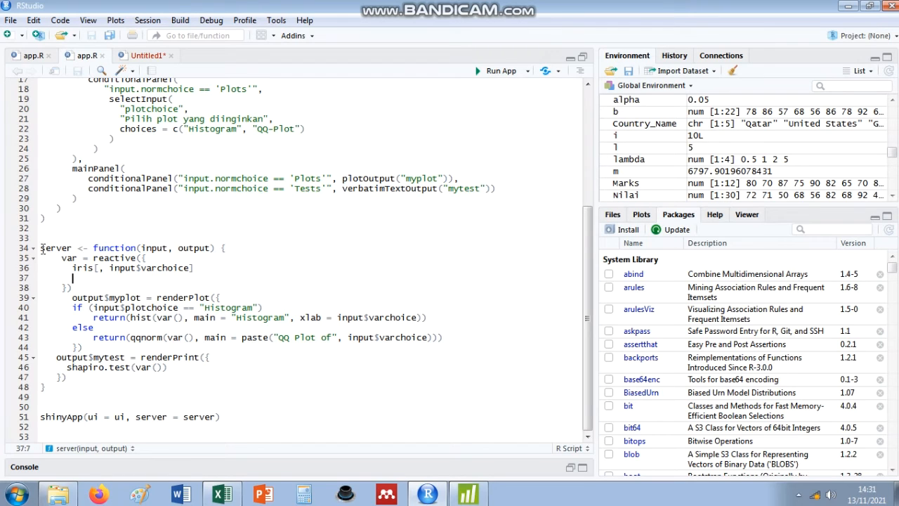
{"action": "left_click_drag", "start_coordinate": [41, 248], "coordinate": [114, 368]}
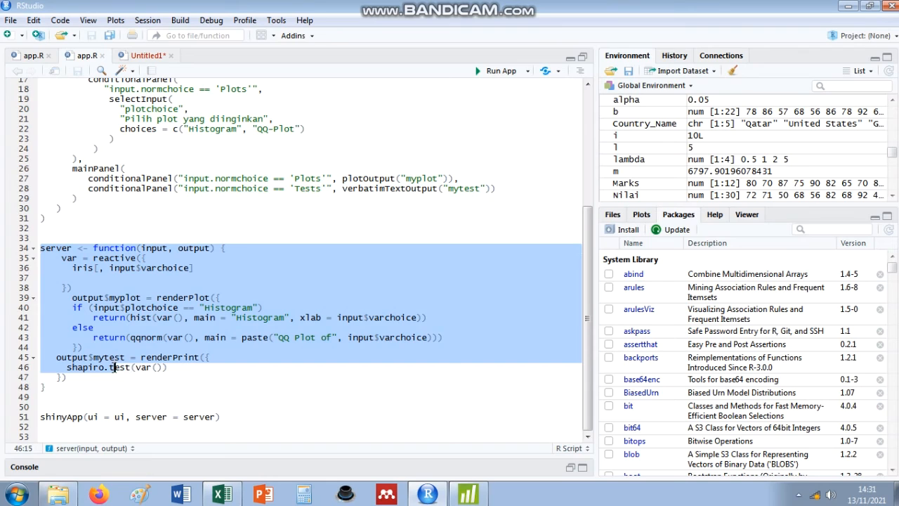
{"action": "left_click", "coordinate": [74, 366]}
{"action": "left_click_drag", "start_coordinate": [74, 367], "coordinate": [131, 370]}
{"action": "left_click", "coordinate": [40, 417]}
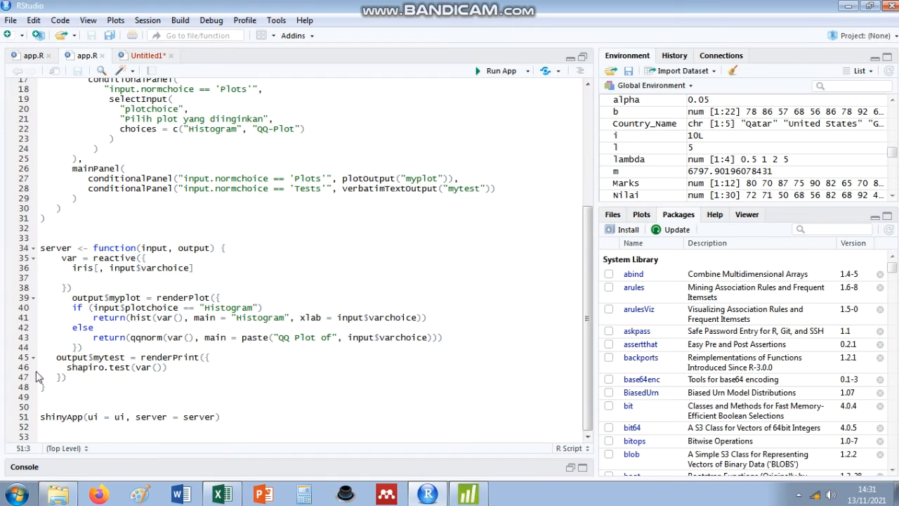
{"action": "left_click", "coordinate": [42, 417]}
{"action": "left_click_drag", "start_coordinate": [51, 420], "coordinate": [83, 420]}
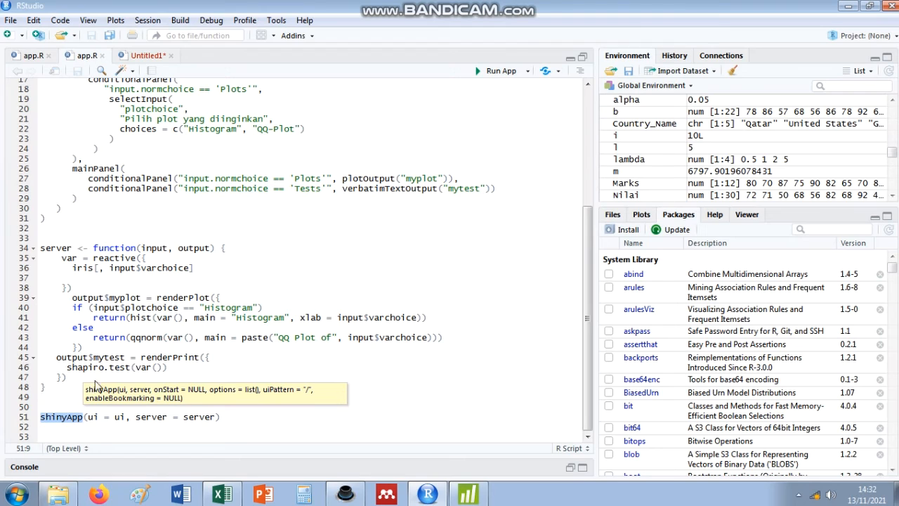
Step: Run the Shiny app in a maximized window and choose Petal.Length as the variable for the histogram
{"action": "left_click", "coordinate": [500, 72]}
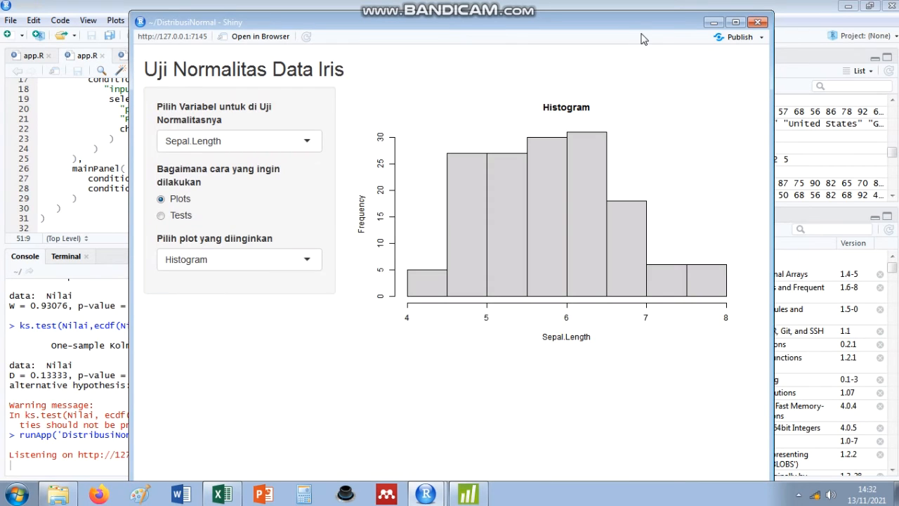
{"action": "left_click", "coordinate": [735, 22]}
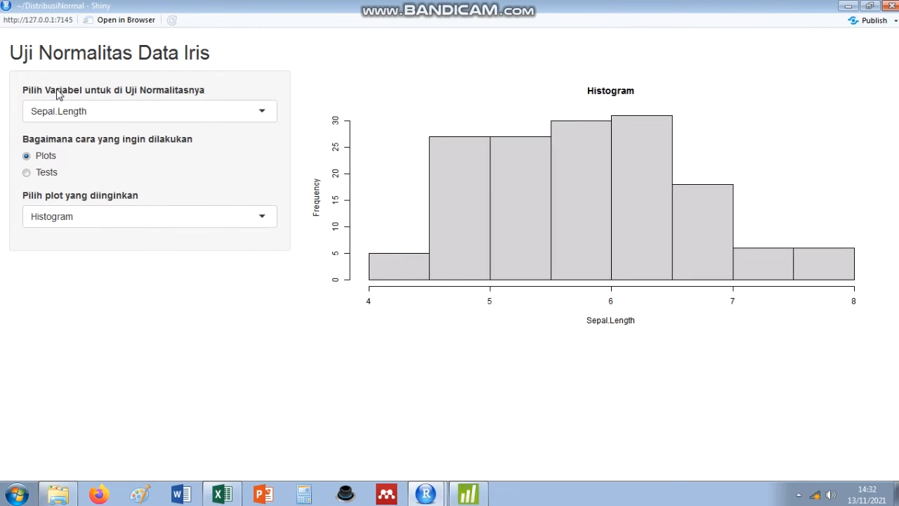
{"action": "left_click", "coordinate": [186, 114]}
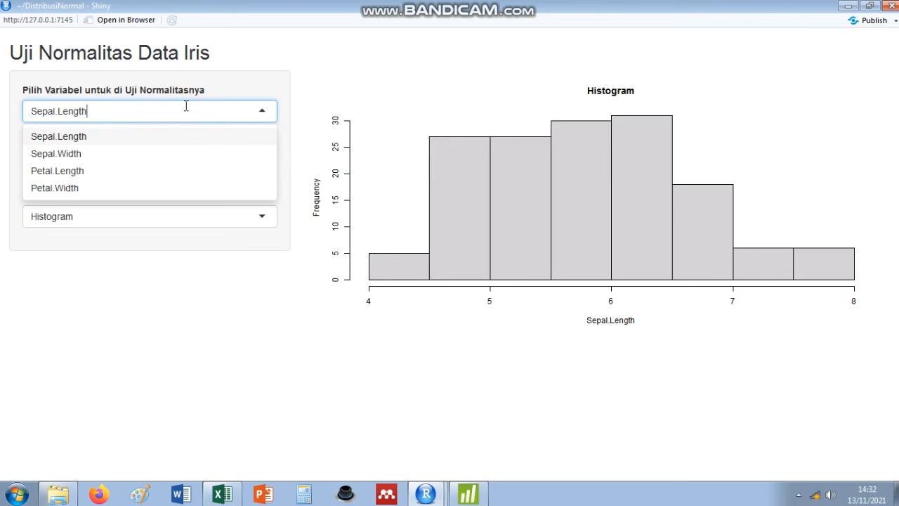
{"action": "left_click", "coordinate": [71, 176]}
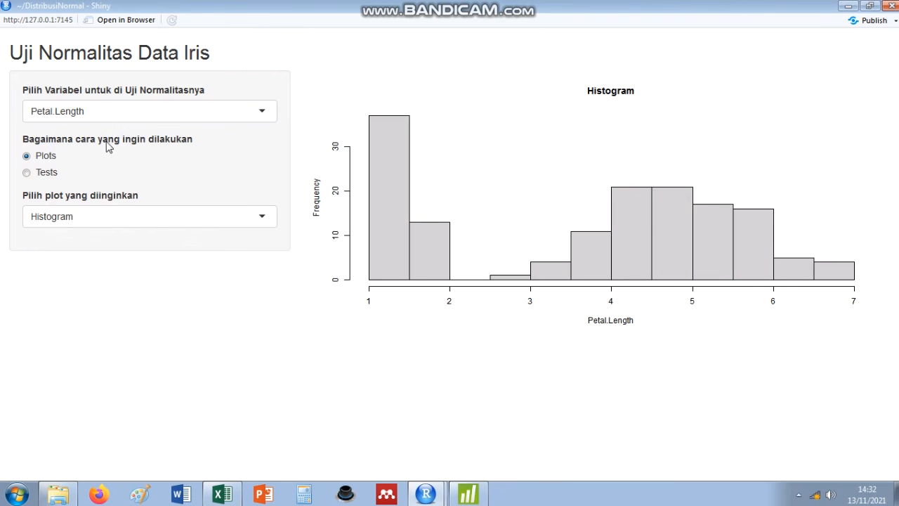
Step: Change the normality method to Tests and choose Sepal.Width as the variable for the Shapiro-Wilk test
{"action": "left_click", "coordinate": [43, 173]}
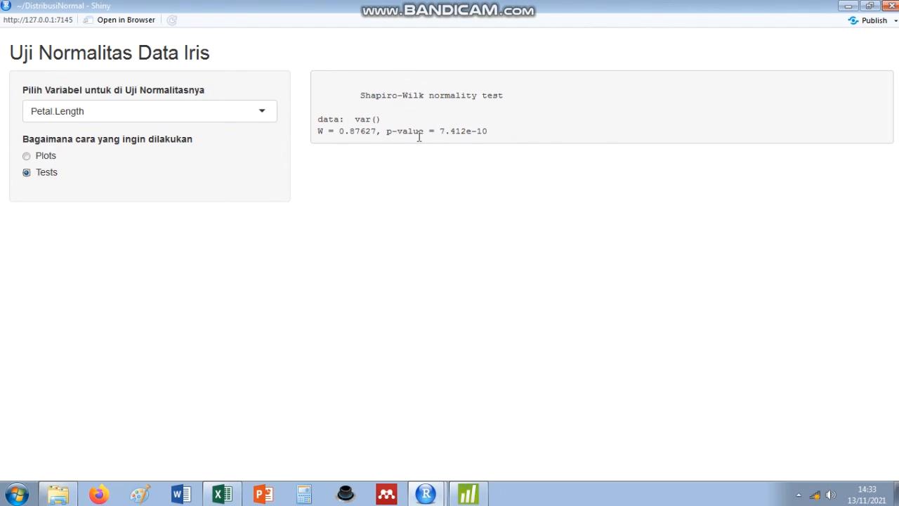
{"action": "left_click", "coordinate": [268, 113]}
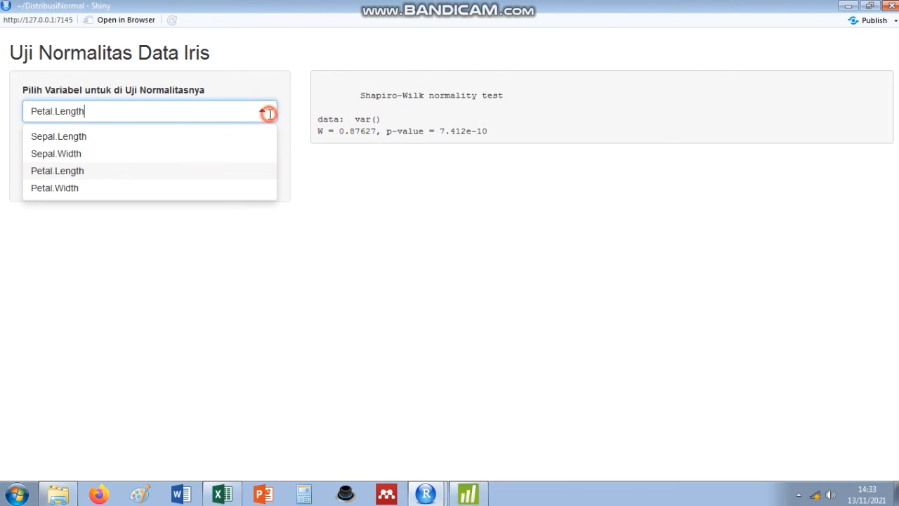
{"action": "left_click", "coordinate": [120, 158]}
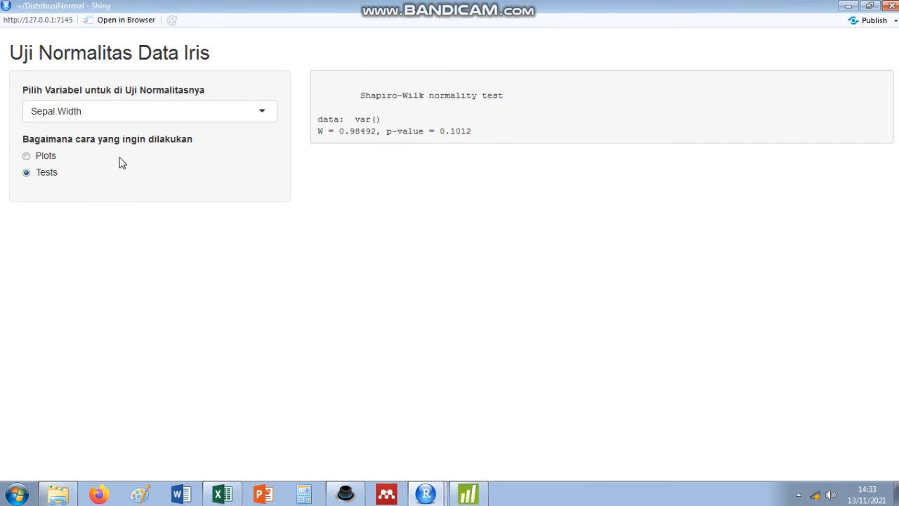